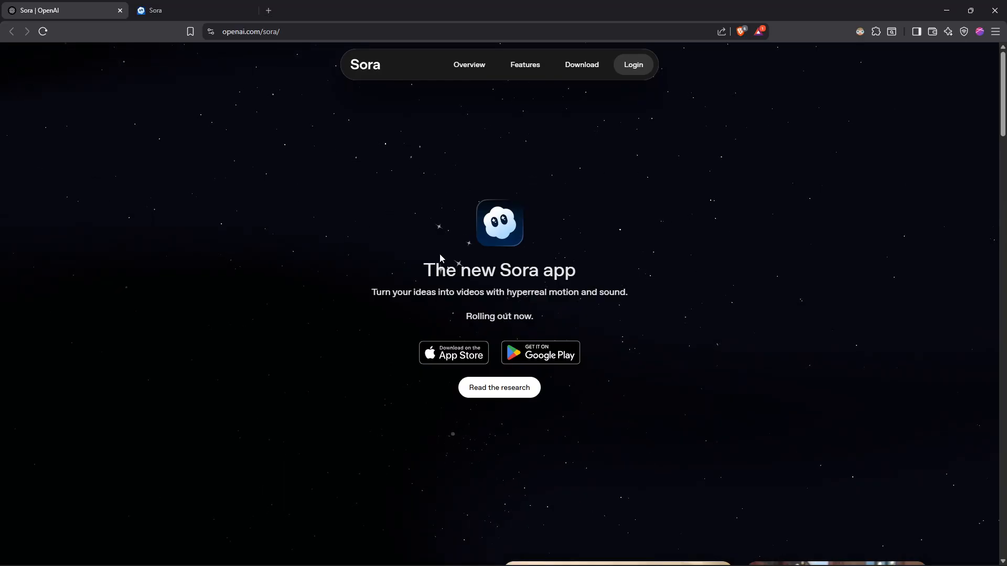
Browse the Sora Explore feed of community images, comparing it with the Sora landing page.
{"action": "left_click", "coordinate": [176, 6]}
{"action": "scroll", "coordinate": [470, 272], "scroll_direction": "down", "scroll_amount": 3}
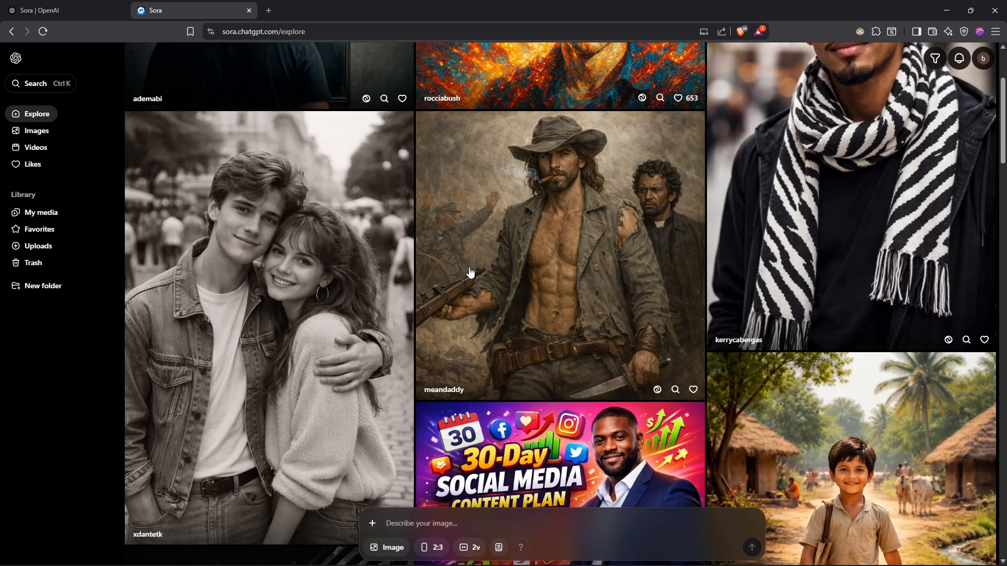
{"action": "left_click", "coordinate": [56, 6]}
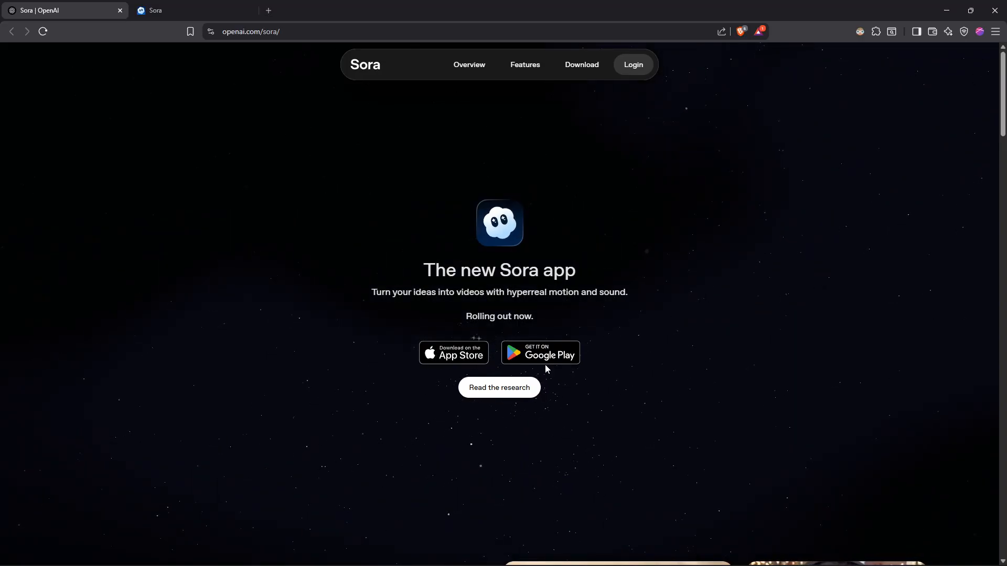
{"action": "left_click", "coordinate": [180, 5]}
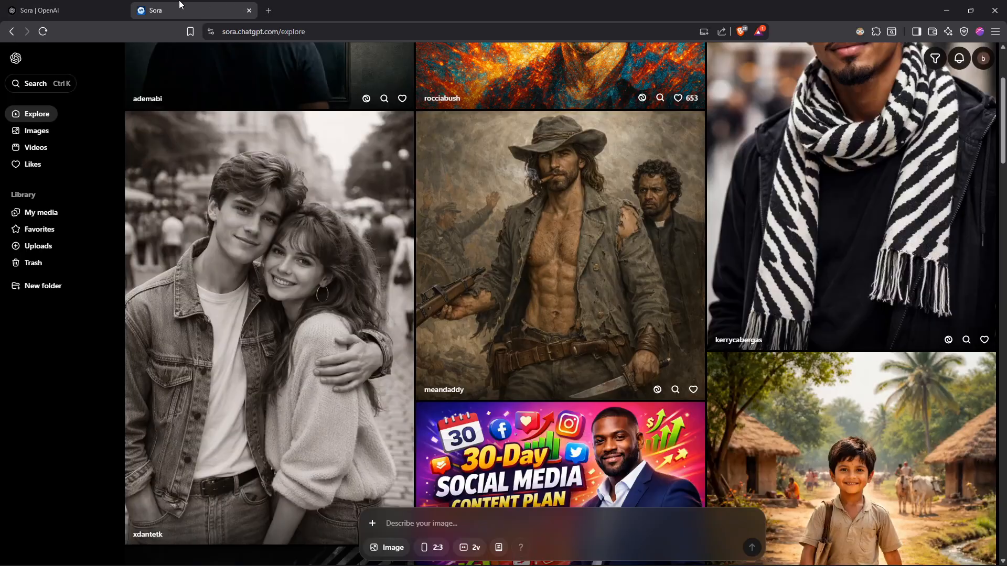
{"action": "scroll", "coordinate": [599, 299], "scroll_direction": "down", "scroll_amount": 10}
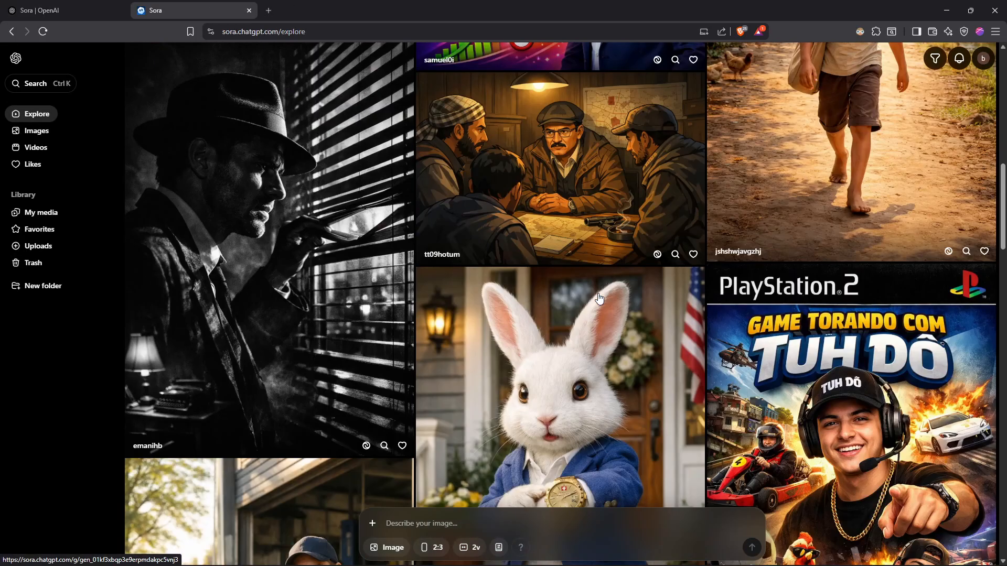
{"action": "scroll", "coordinate": [626, 351], "scroll_direction": "down", "scroll_amount": 1}
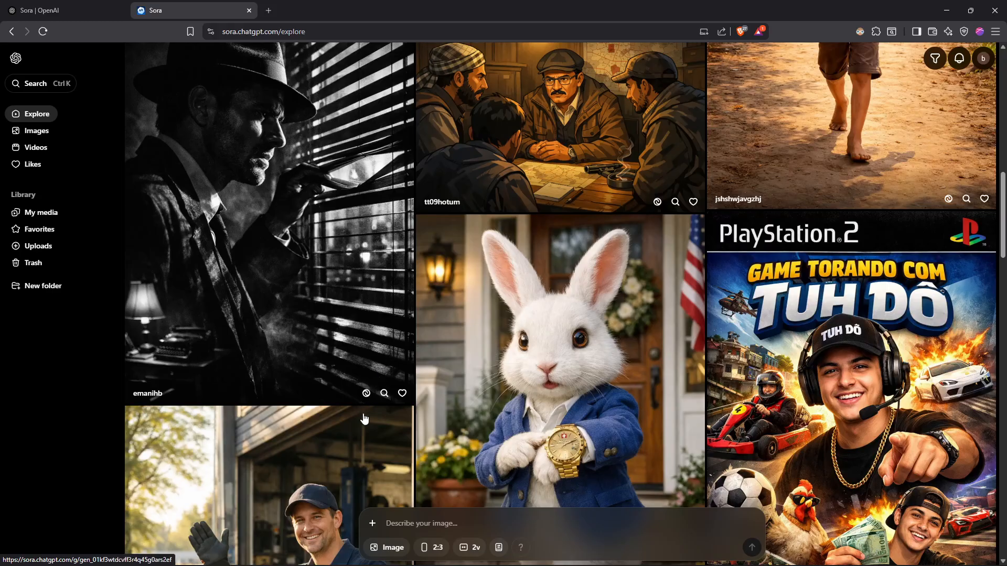
Switch generation to video and enter the prompt for a casual phone-recorded, 15-second UGC video of a 25-year-old woman discussing a skincare product.
{"action": "left_click", "coordinate": [389, 547]}
{"action": "left_click", "coordinate": [395, 522]}
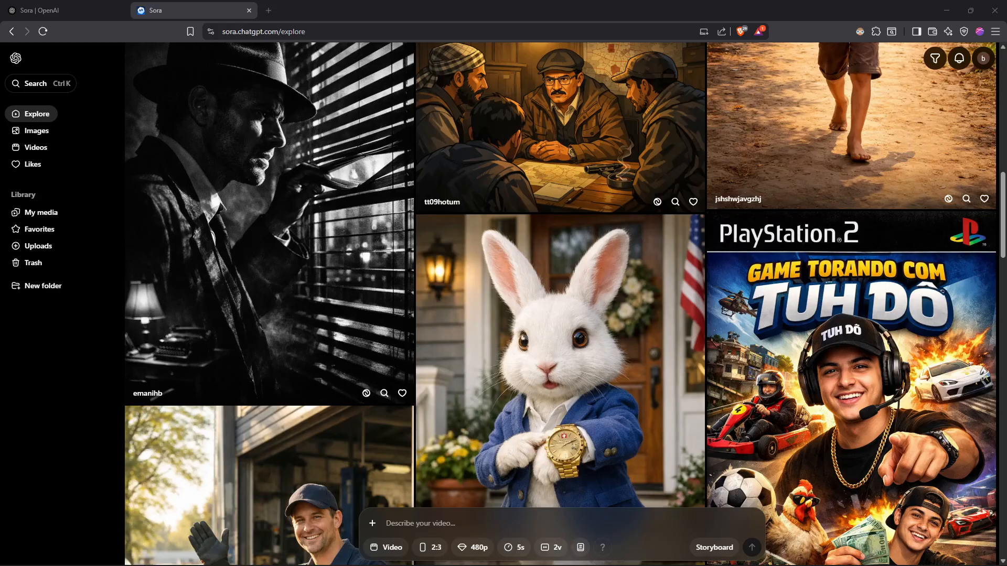
{"action": "left_click", "coordinate": [454, 513]}
{"action": "type", "text": "A casual phone-recorded video of a 25-year-old woman sitting in her bedroom, talking naturally about using a skincare product. Slight camera shake, imperfect lighting, realistic tone, UGC style, no branding, no logos, 15 seconds"}
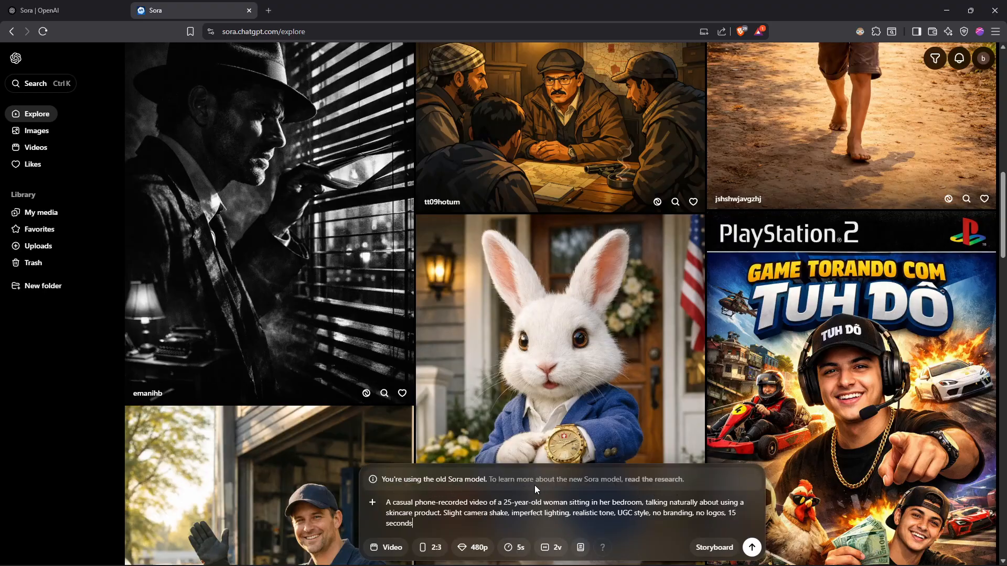
Open the research article about the new Sora model, skim its examples and deployment section, and close it.
{"action": "left_click", "coordinate": [654, 479]}
{"action": "scroll", "coordinate": [464, 325], "scroll_direction": "down", "scroll_amount": 5}
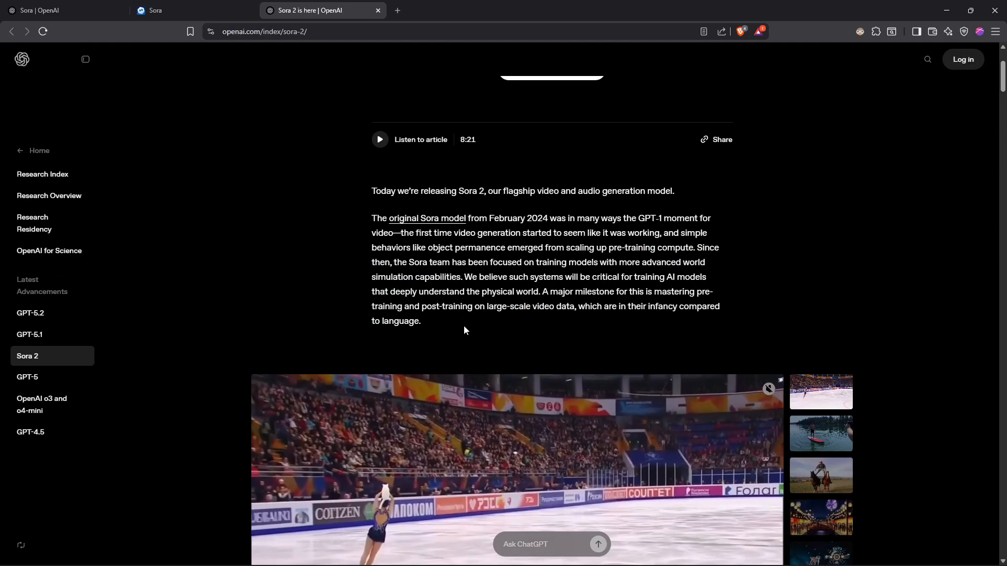
{"action": "scroll", "coordinate": [468, 261], "scroll_direction": "down", "scroll_amount": 10}
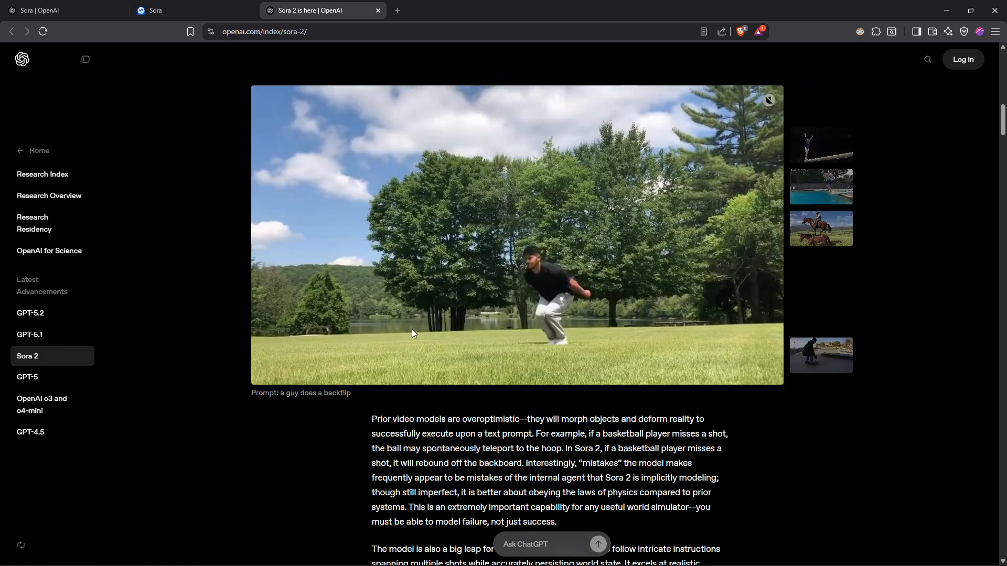
{"action": "scroll", "coordinate": [544, 214], "scroll_direction": "down", "scroll_amount": 1}
{"action": "scroll", "coordinate": [524, 259], "scroll_direction": "down", "scroll_amount": 11}
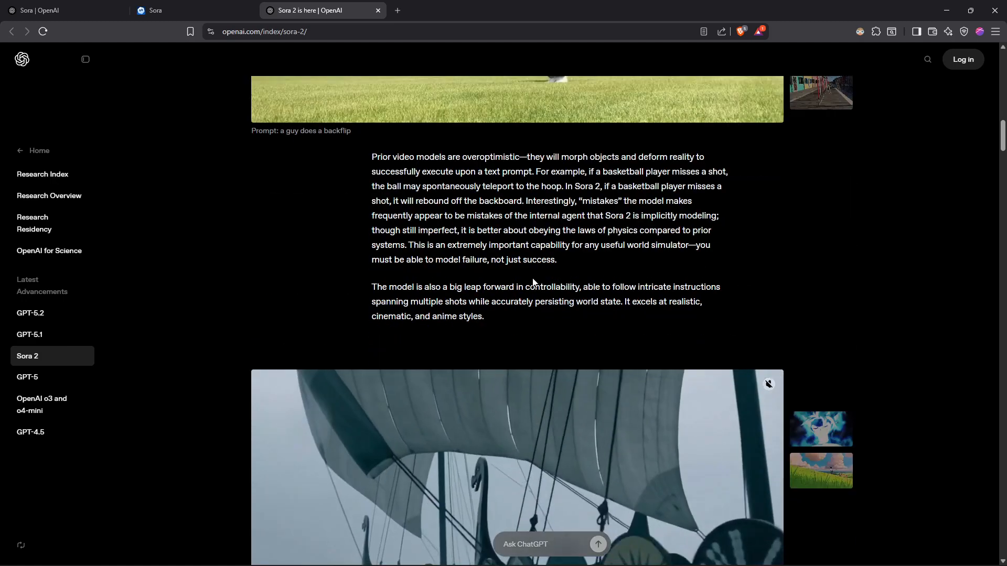
{"action": "scroll", "coordinate": [530, 281], "scroll_direction": "down", "scroll_amount": 7}
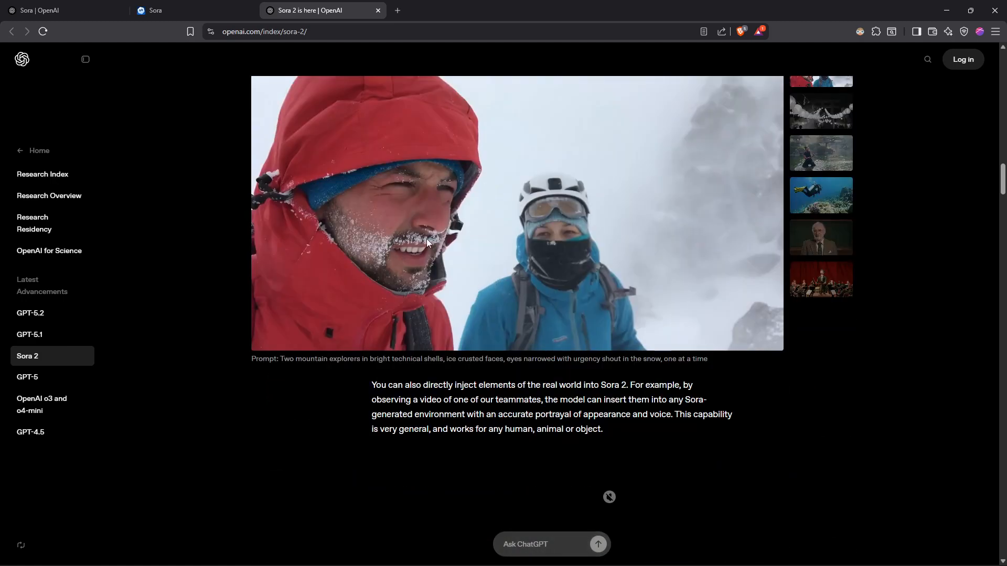
{"action": "scroll", "coordinate": [424, 202], "scroll_direction": "down", "scroll_amount": 9}
{"action": "scroll", "coordinate": [531, 256], "scroll_direction": "up", "scroll_amount": 1}
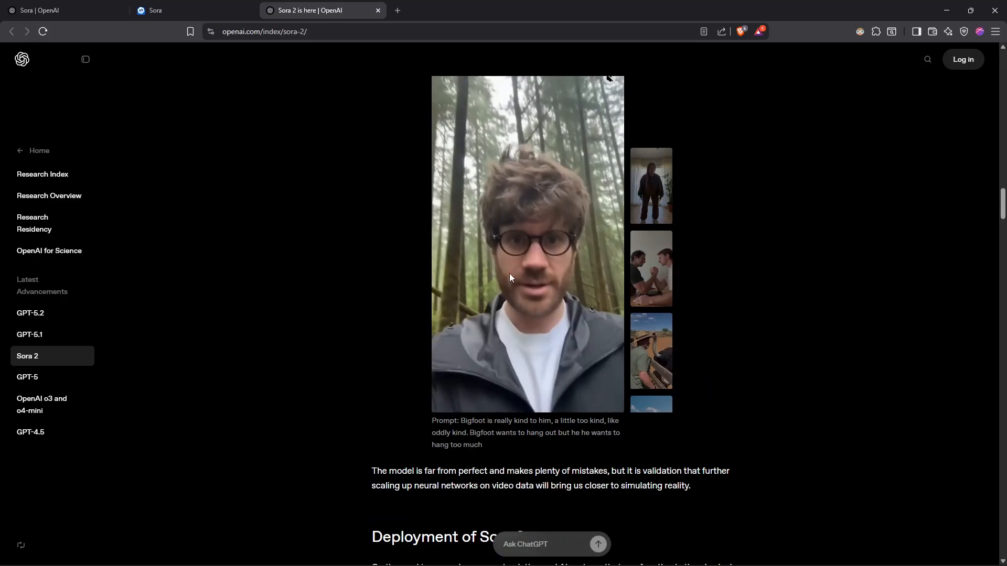
{"action": "scroll", "coordinate": [555, 285], "scroll_direction": "down", "scroll_amount": 9}
{"action": "scroll", "coordinate": [552, 282], "scroll_direction": "up", "scroll_amount": 5}
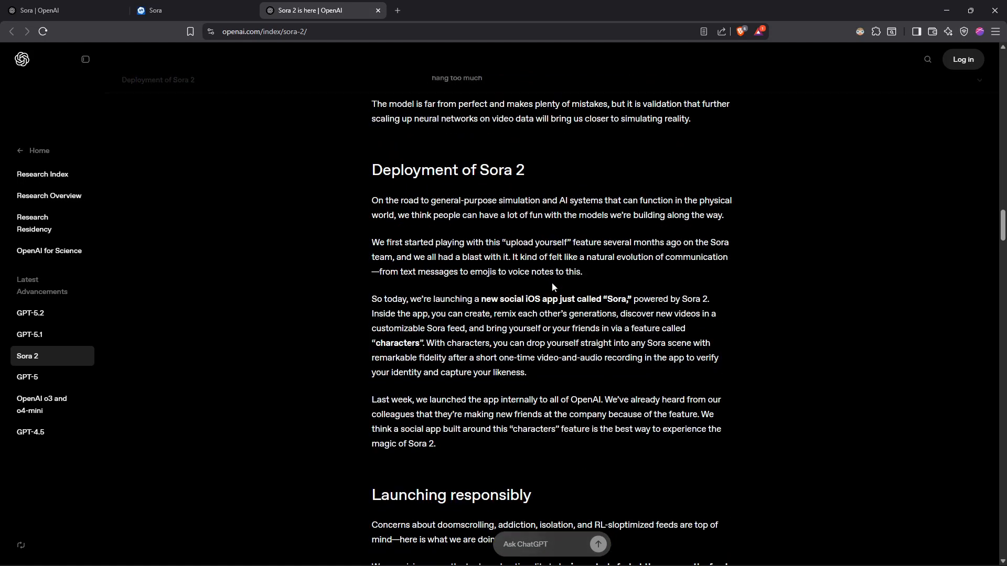
{"action": "key", "text": "ctrl+w"}
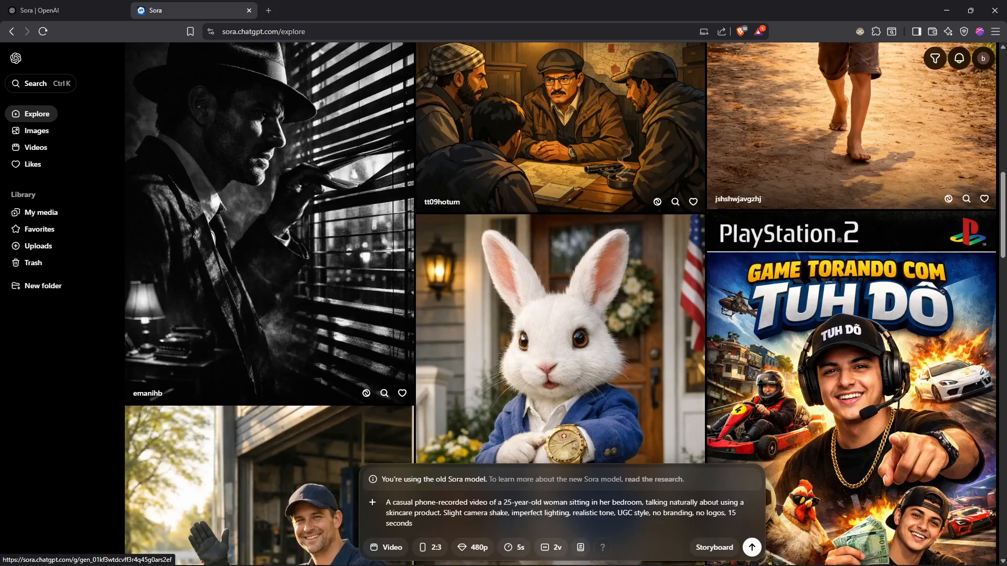
{"action": "left_click_drag", "start_coordinate": [414, 524], "coordinate": [389, 505]}
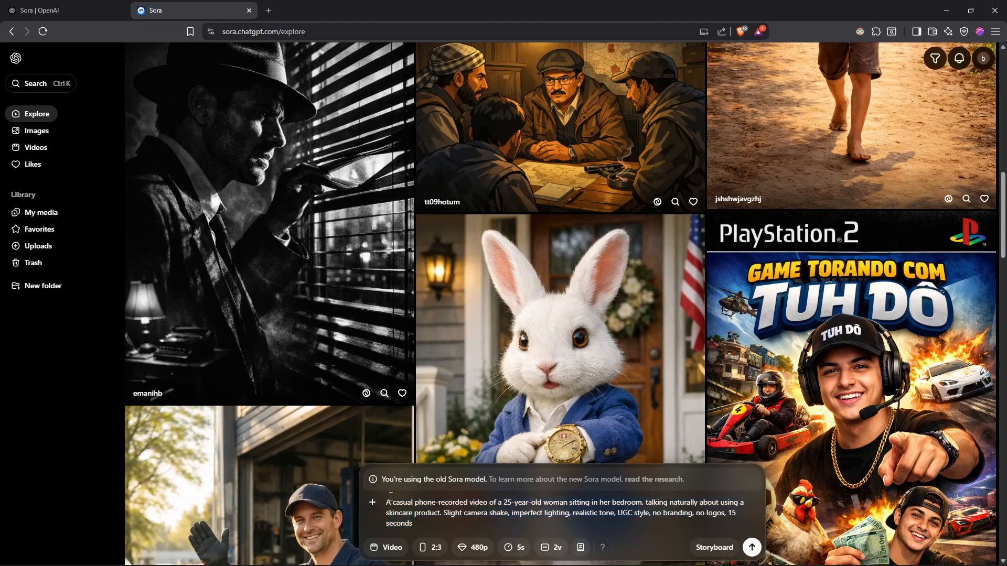
{"action": "left_click", "coordinate": [426, 528]}
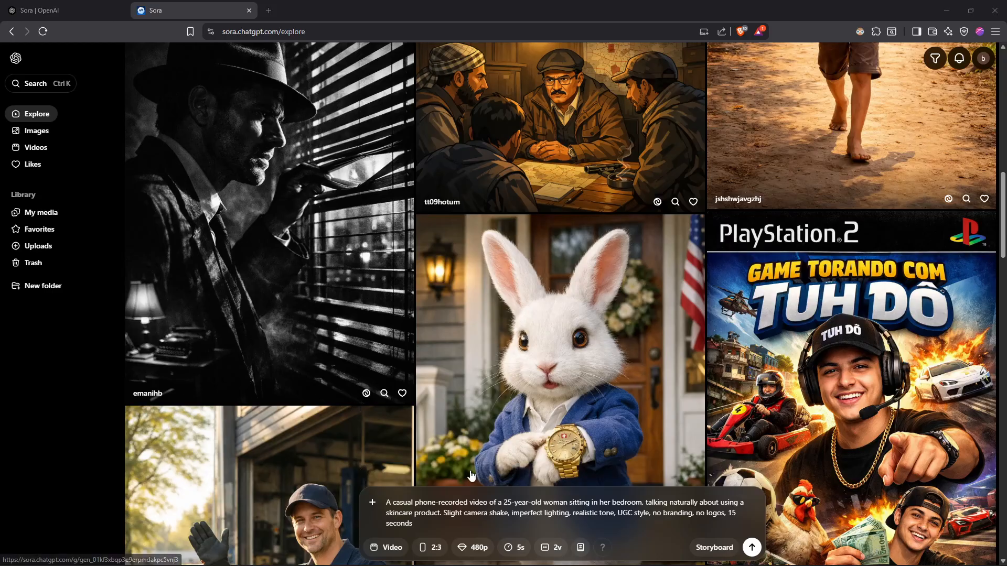
{"action": "left_click_drag", "start_coordinate": [417, 524], "coordinate": [380, 509]}
{"action": "left_click", "coordinate": [419, 525]}
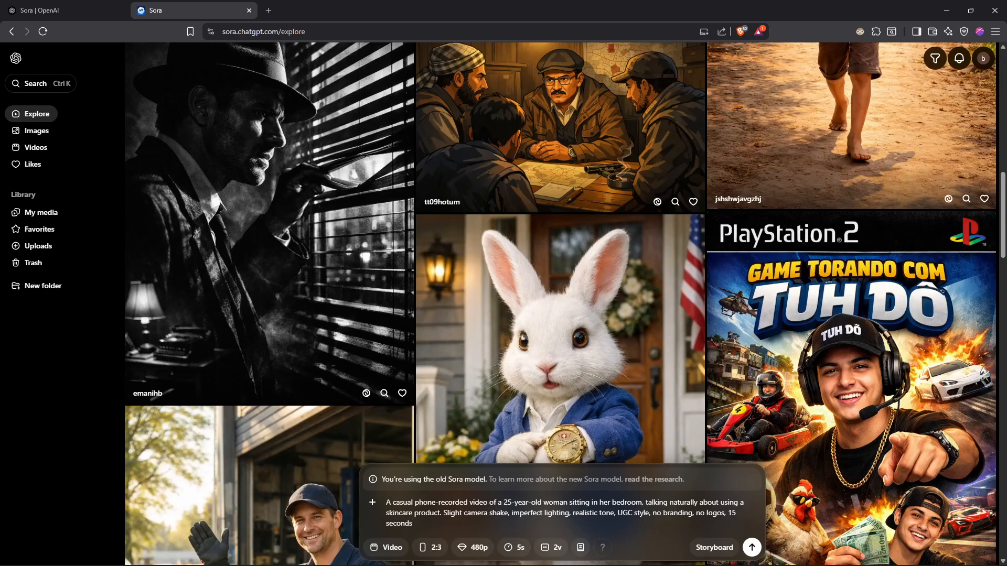
Check the duration and resolution choices available for the video.
{"action": "left_click", "coordinate": [554, 544]}
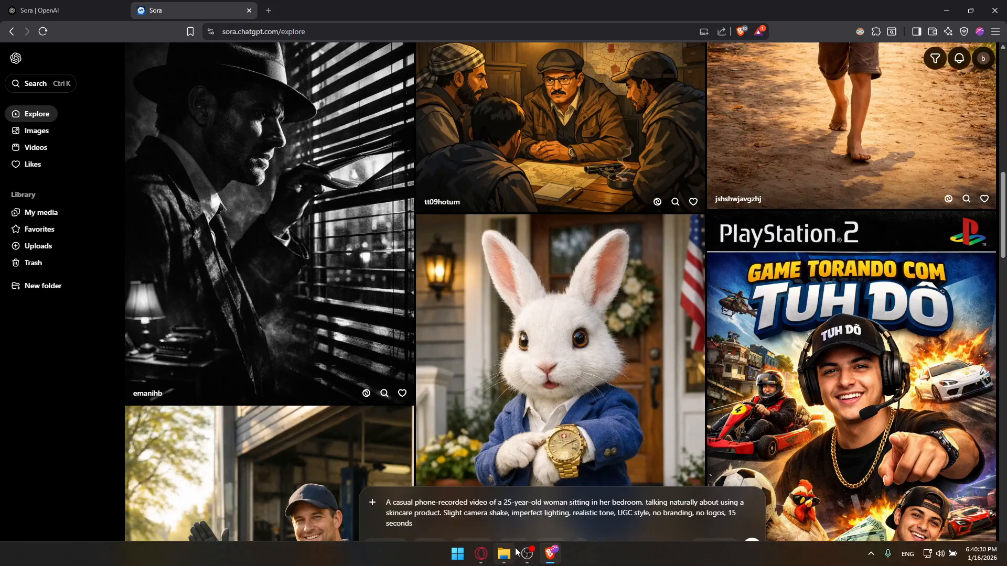
{"action": "left_click", "coordinate": [522, 547]}
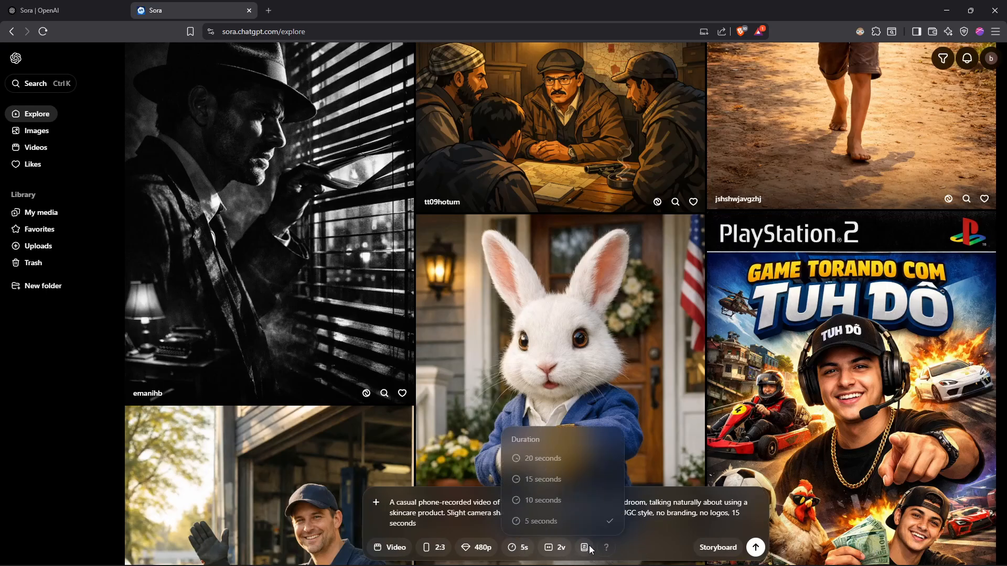
{"action": "left_click", "coordinate": [472, 548]}
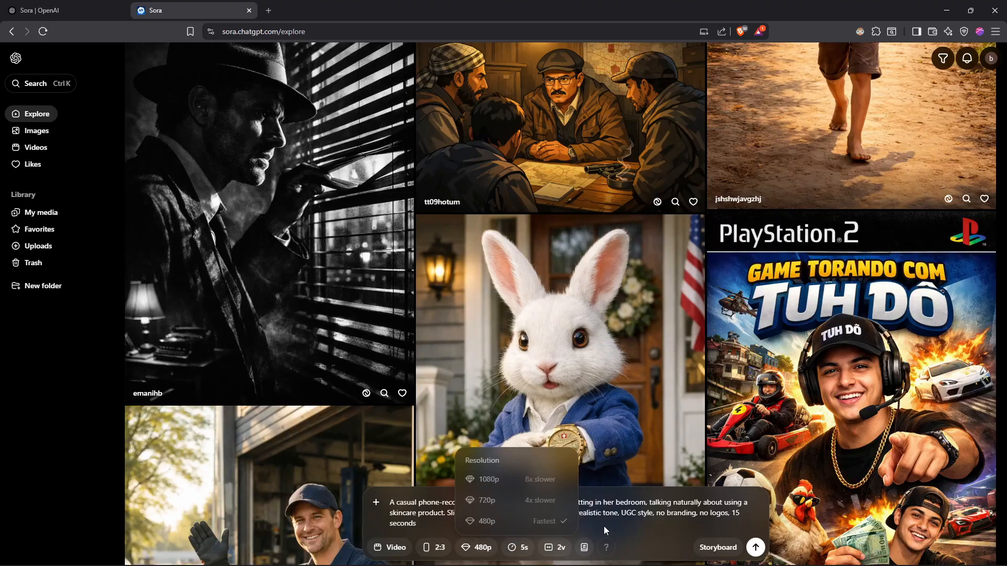
{"action": "left_click", "coordinate": [631, 545]}
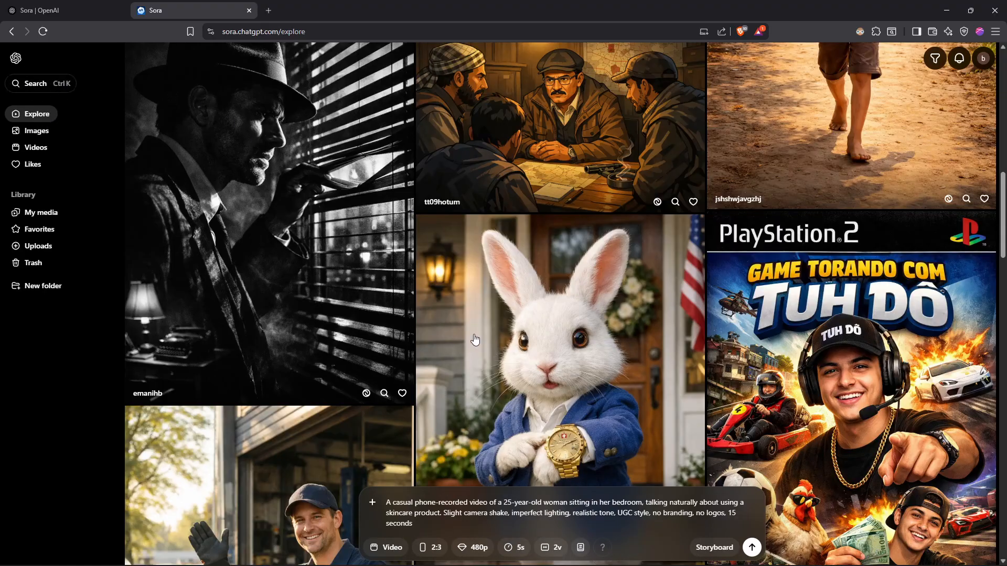
Review the aspect ratio, resolution, duration and variation options, keeping 5 seconds and 2 videos.
{"action": "left_click", "coordinate": [426, 547]}
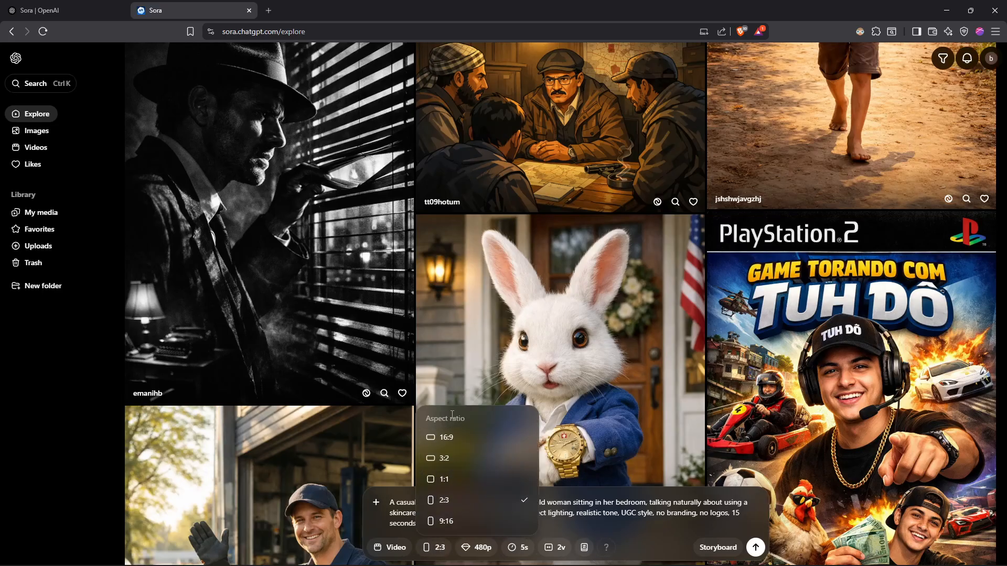
{"action": "left_click", "coordinate": [464, 548]}
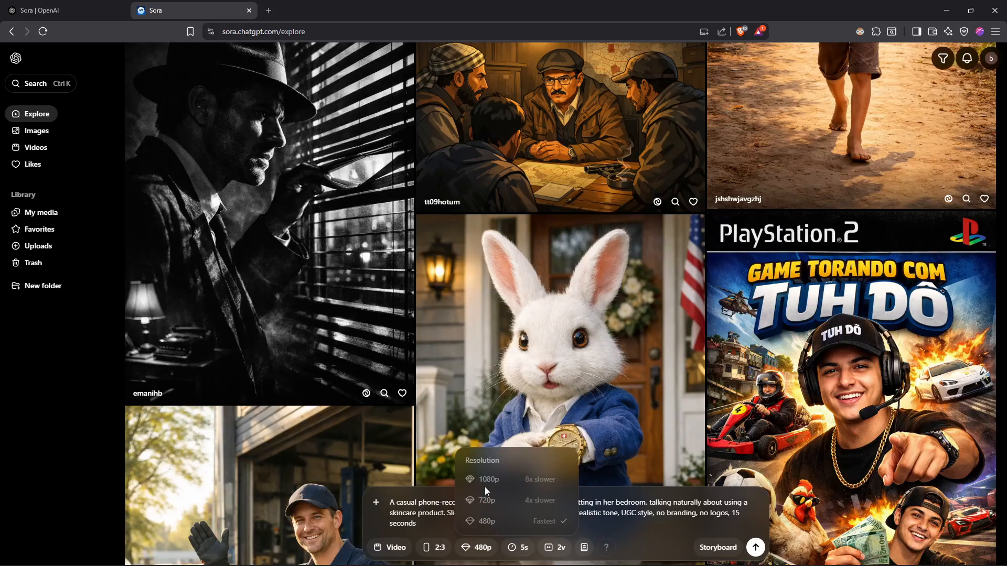
{"action": "left_click", "coordinate": [519, 548]}
{"action": "left_click", "coordinate": [518, 548]}
{"action": "left_click", "coordinate": [542, 520]}
{"action": "left_click", "coordinate": [554, 547]}
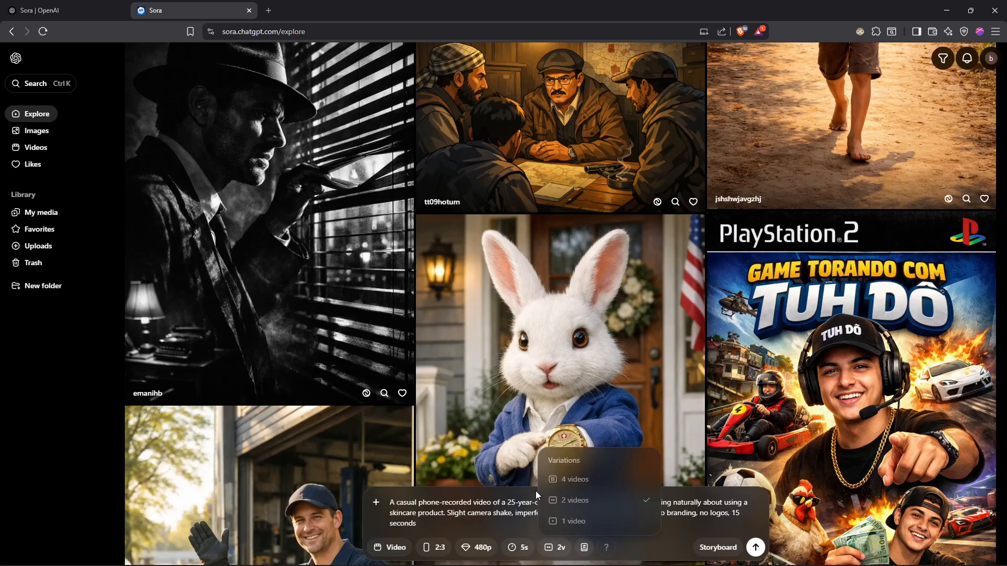
{"action": "left_click", "coordinate": [582, 496]}
Look through the style presets and read the help note on text, image and storyboard creation.
{"action": "left_click", "coordinate": [584, 547]}
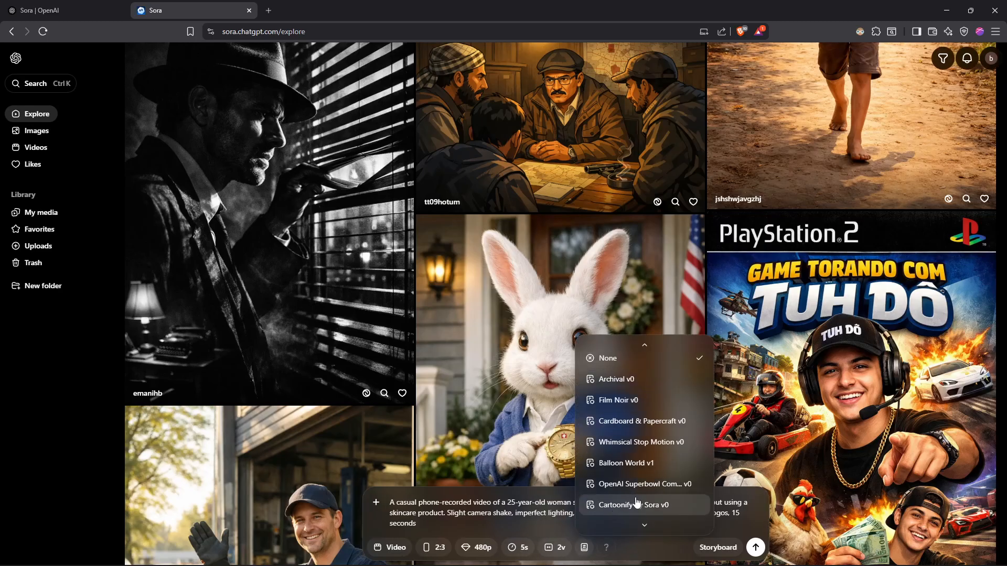
{"action": "left_click", "coordinate": [625, 554]}
{"action": "left_click", "coordinate": [580, 547]}
{"action": "left_click", "coordinate": [657, 549]}
{"action": "left_click", "coordinate": [604, 547]}
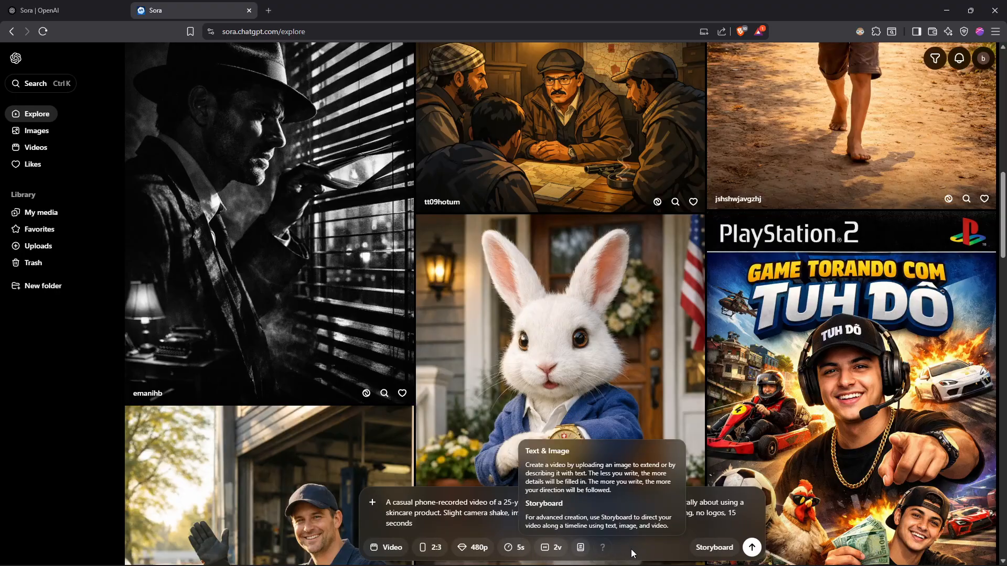
Turn the skincare prompt into a storyboard and dismiss the Storyboard introduction to view its scene cards.
{"action": "left_click", "coordinate": [714, 547]}
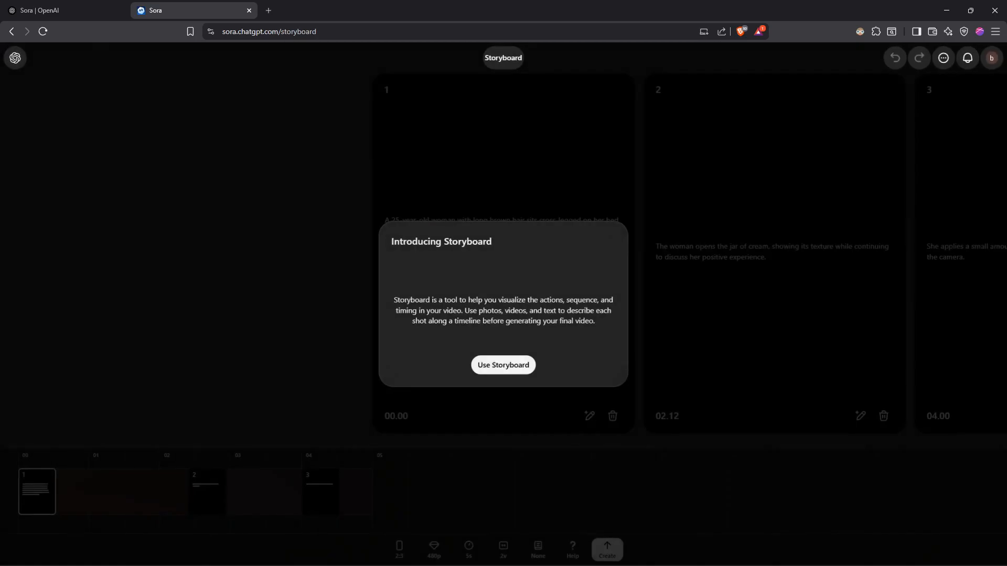
{"action": "left_click", "coordinate": [500, 410]}
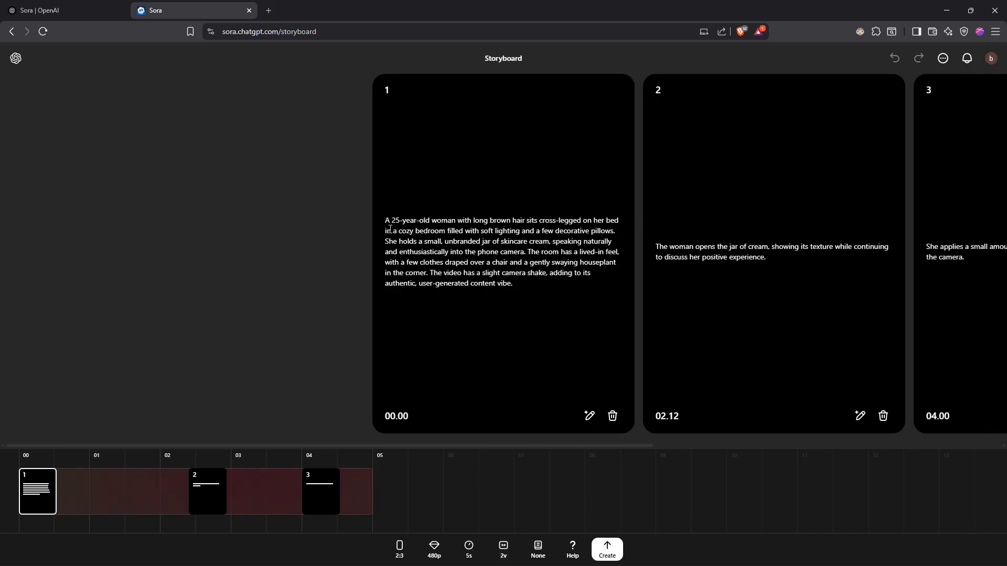
{"action": "left_click_drag", "start_coordinate": [785, 184], "coordinate": [315, 189]}
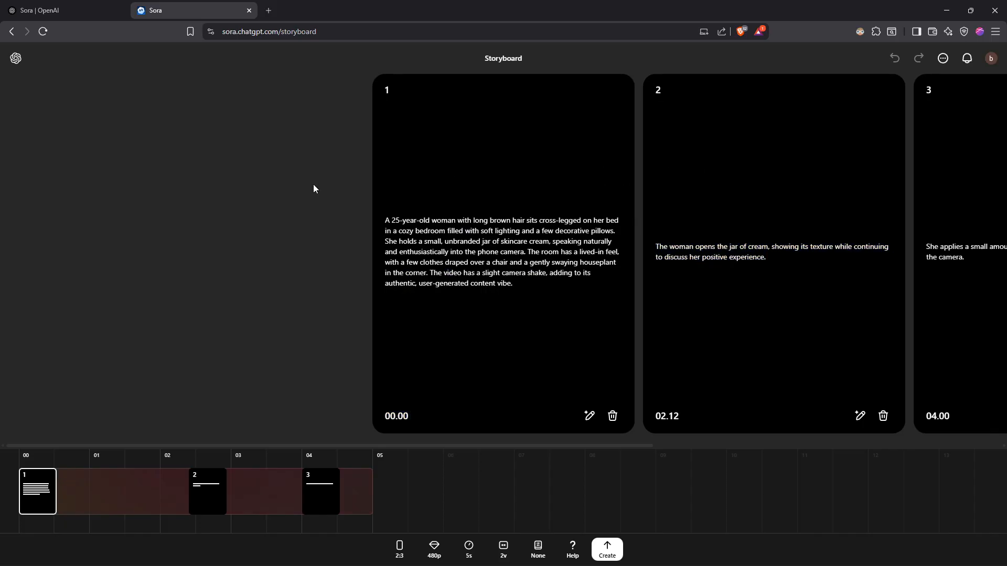